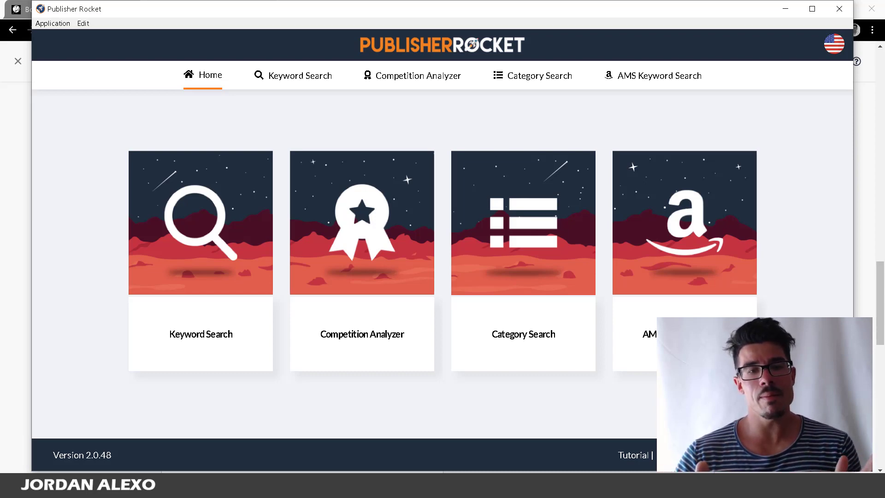
Step: Switch to the new campaign page in Amazon Advertising and dismiss the hint about adding a keyword, bid and match type
left_click(8, 311)
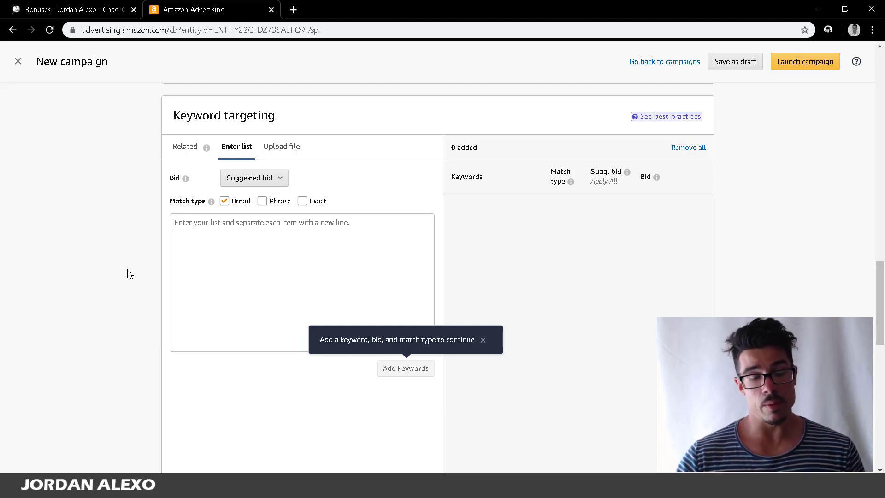
left_click(260, 289)
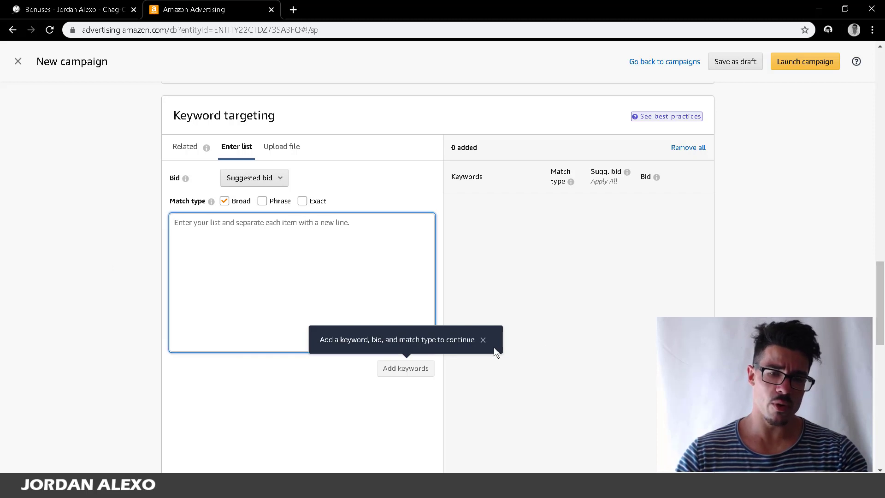
left_click(483, 340)
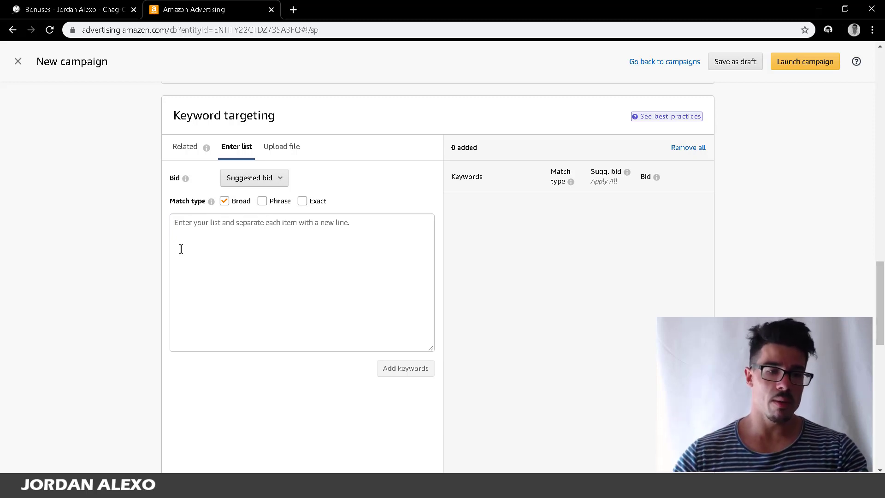
Step: Enter "yoga" and "yoga for beginners" on separate lines in the campaign's keyword targeting list, keeping the Broad match type
left_click(217, 257)
type("yoga")
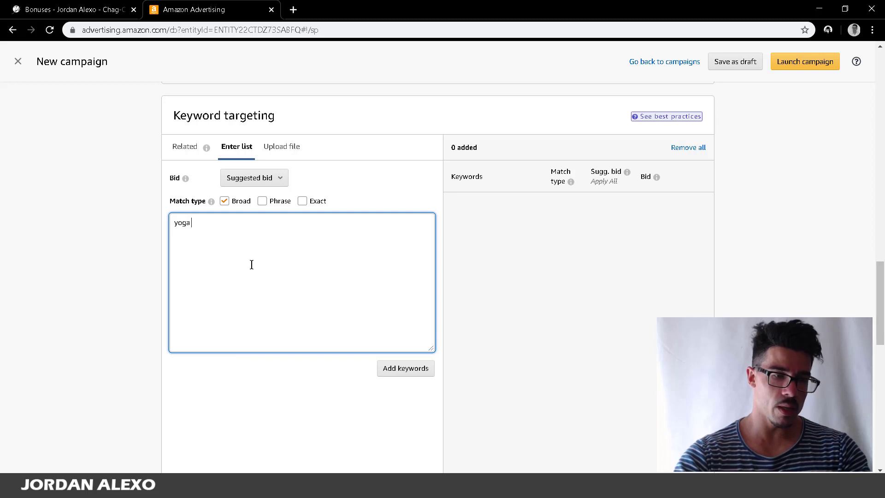
key("Return")
type("yo")
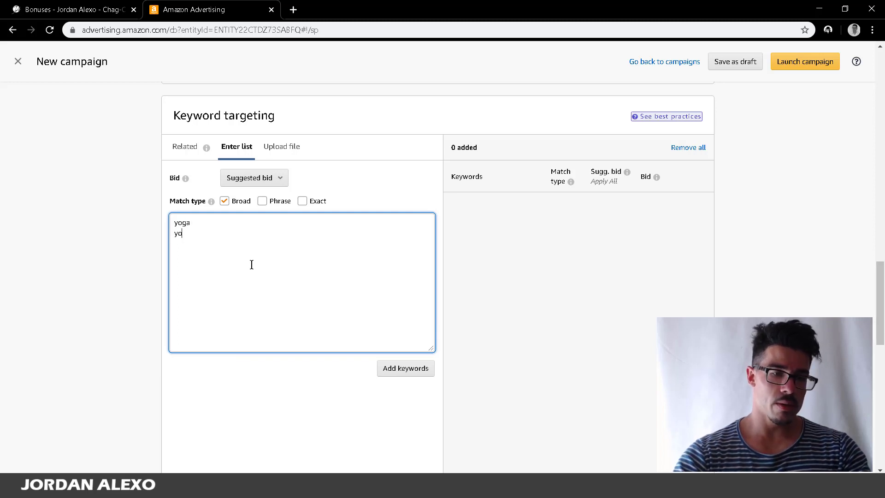
type("ga for begi")
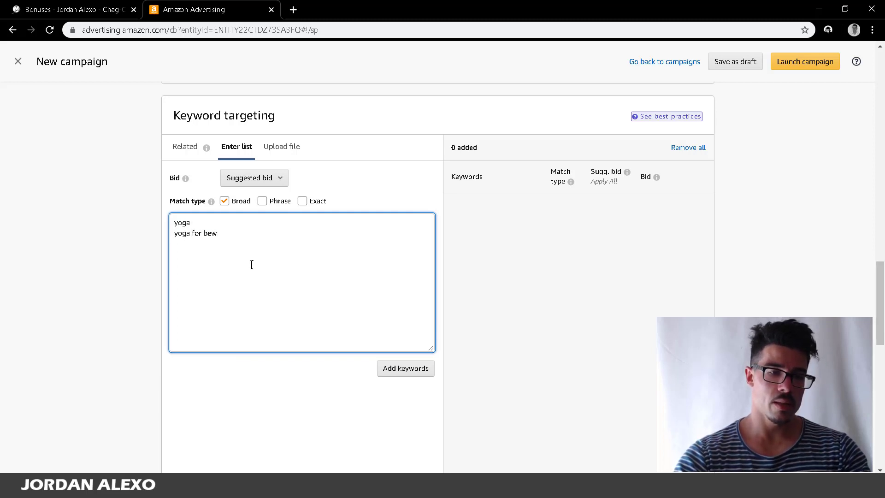
type("nners")
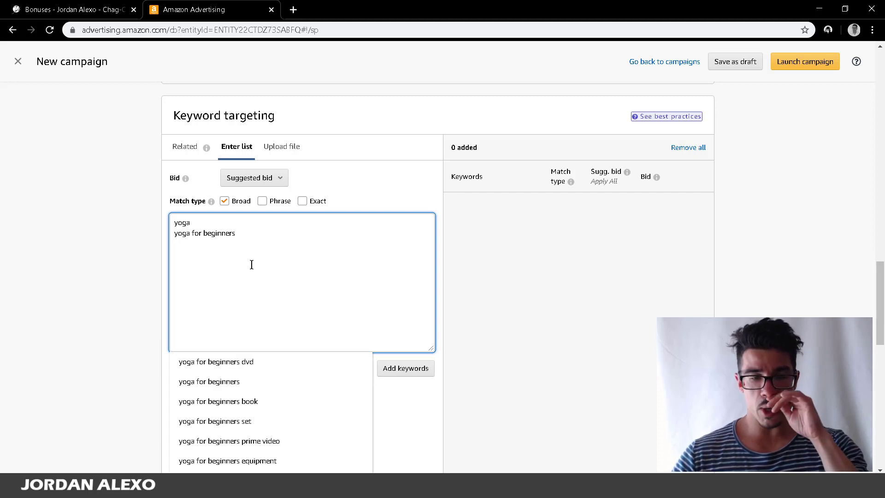
left_click(255, 381)
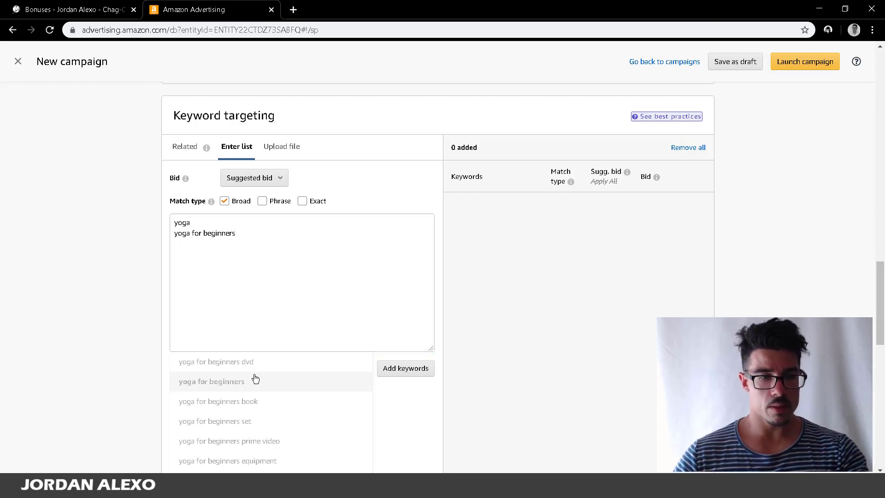
left_click(186, 250)
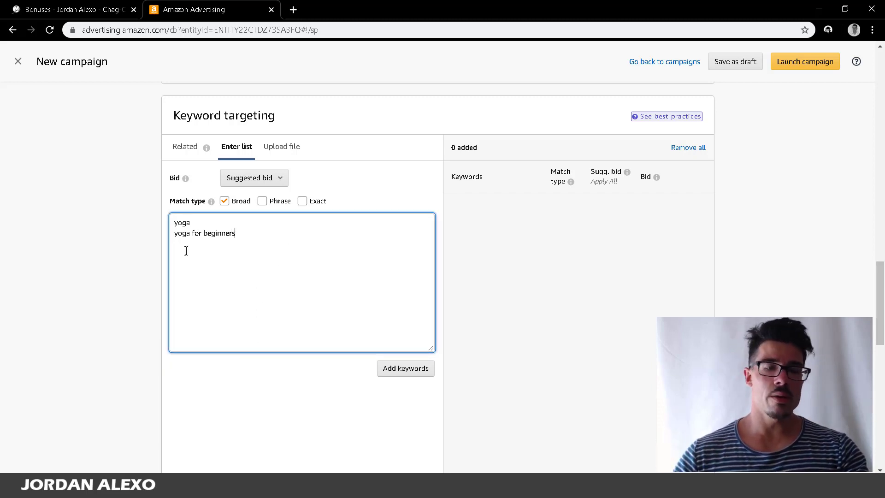
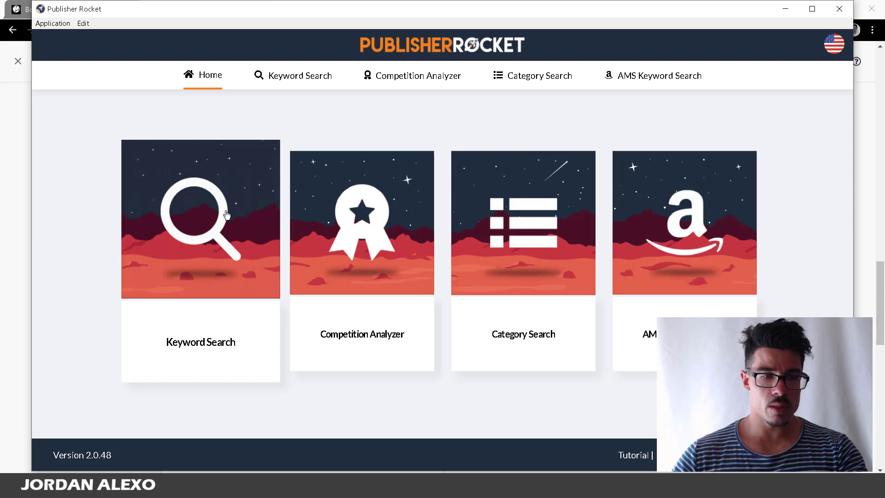
Step: Switch to Publisher Rocket and run an eBook keyword search for "yoga"
left_click(202, 222)
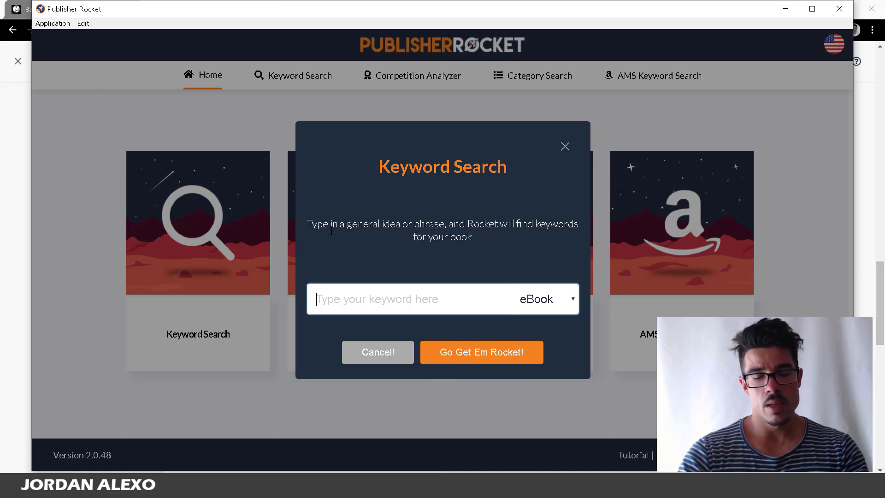
type("yoga")
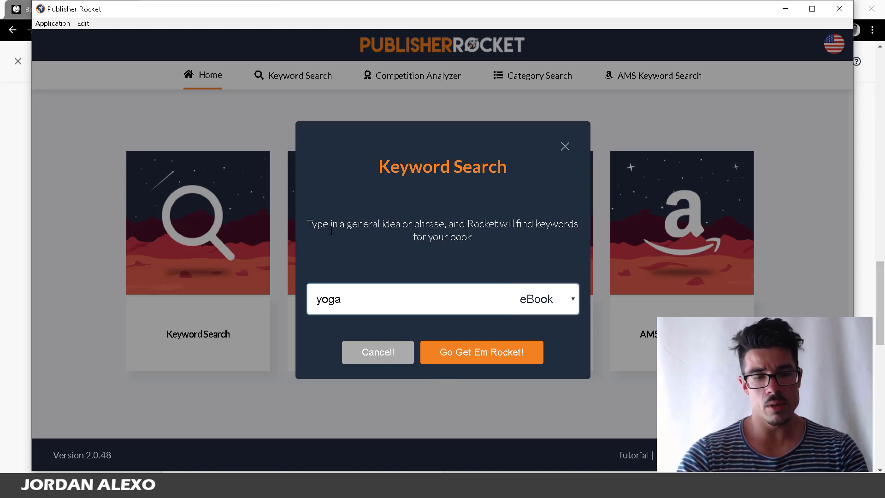
key("Return")
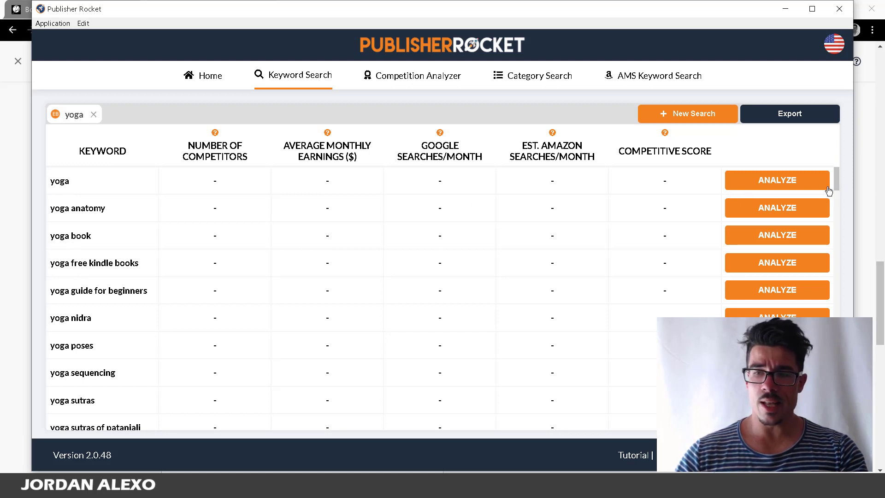
Step: Analyze the keyword "yoga book" in the search results and open its competition analysis
left_click_drag(836, 173, 847, 141)
left_click(787, 236)
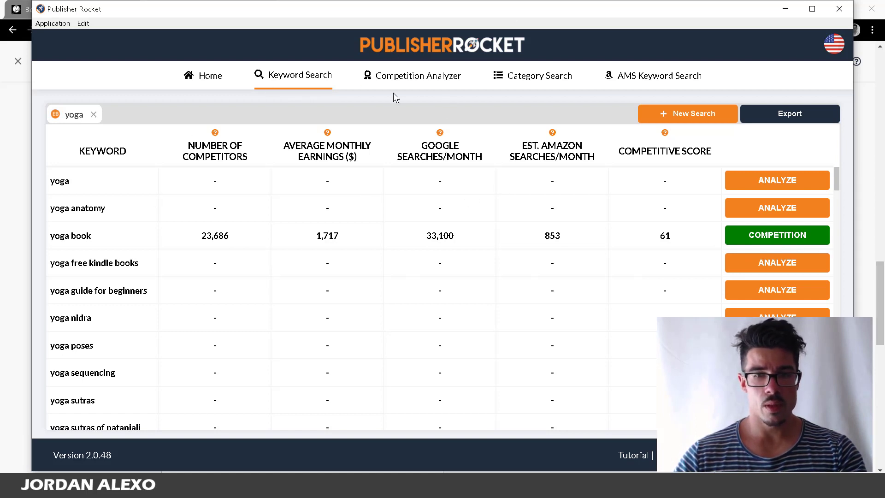
left_click(785, 236)
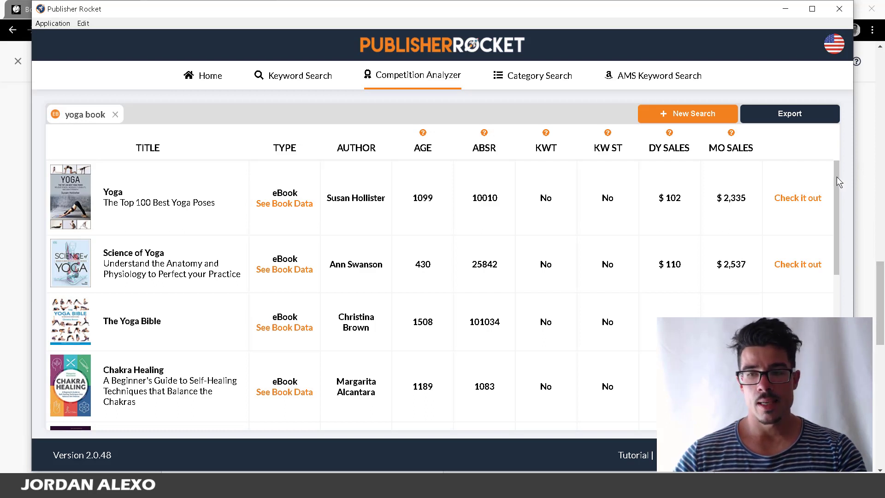
Step: Examine the age, bestseller rank, and daily and monthly sales of the eBooks competing for "yoga book"
mouse_move(836, 176)
left_mouse_down()
mouse_move(847, 338)
mouse_move(836, 264)
mouse_move(851, 231)
mouse_move(850, 170)
left_mouse_up()
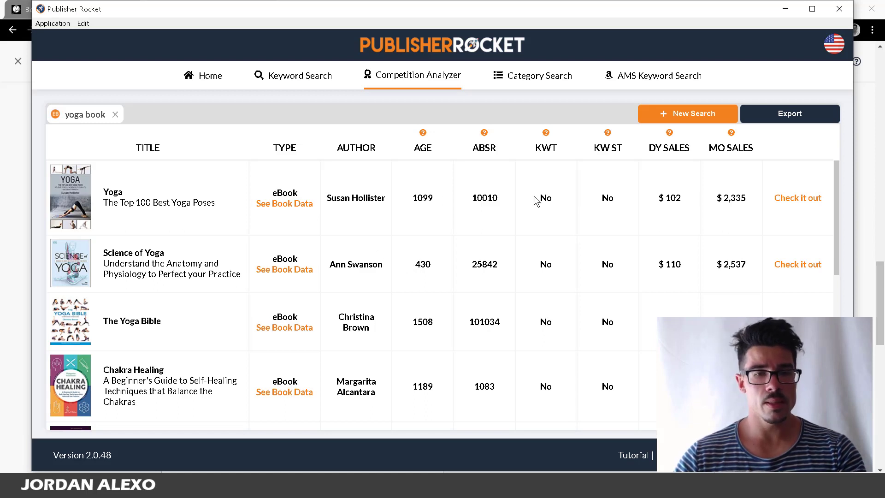
double_click(416, 197)
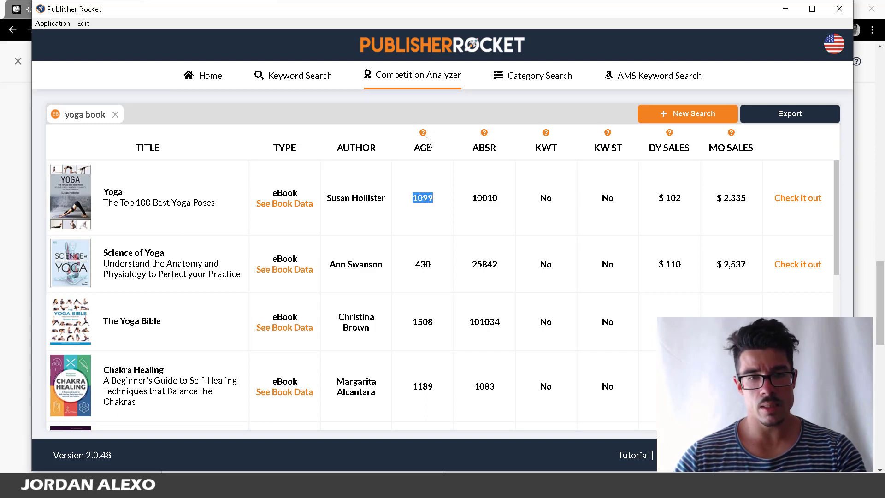
mouse_move(423, 138)
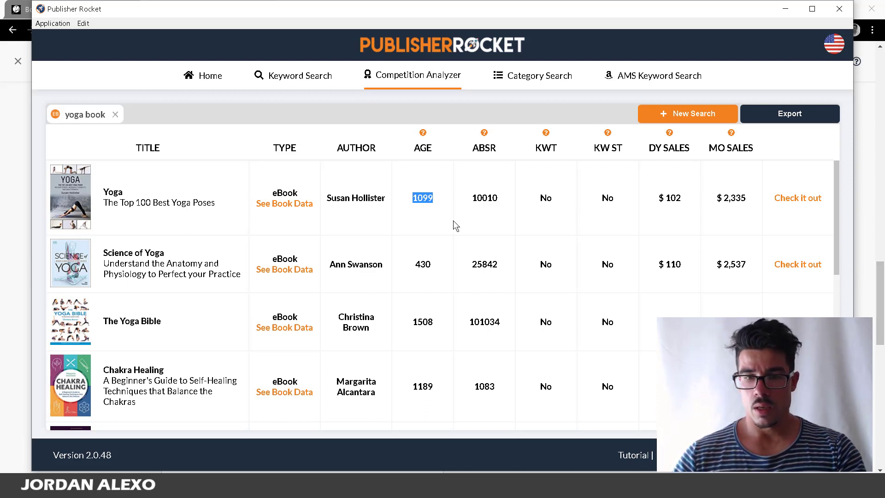
left_click(483, 145)
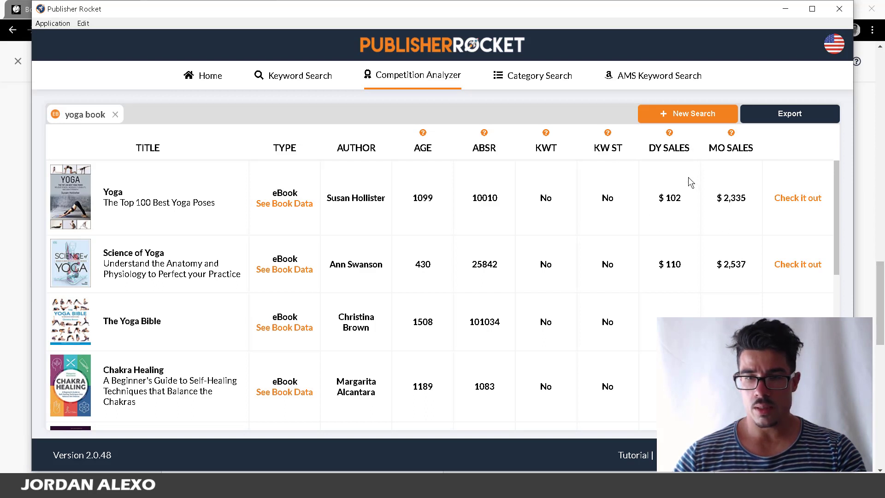
mouse_move(669, 134)
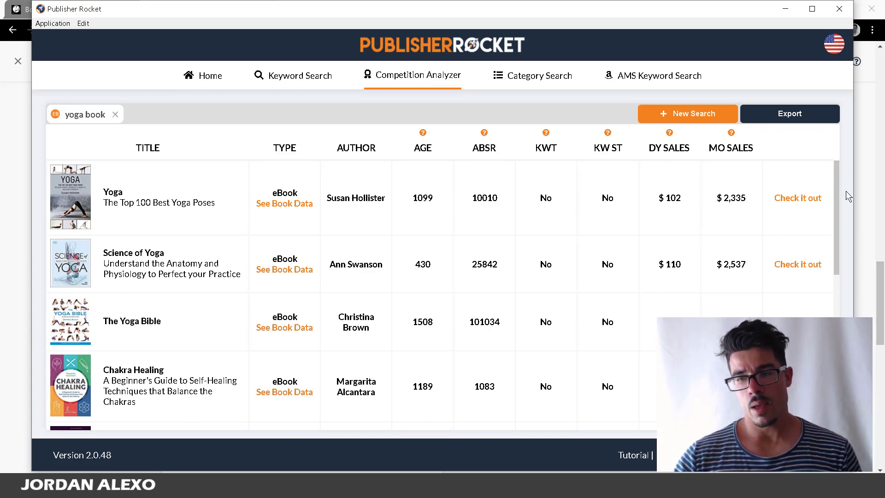
scroll(837, 190, "down", 1)
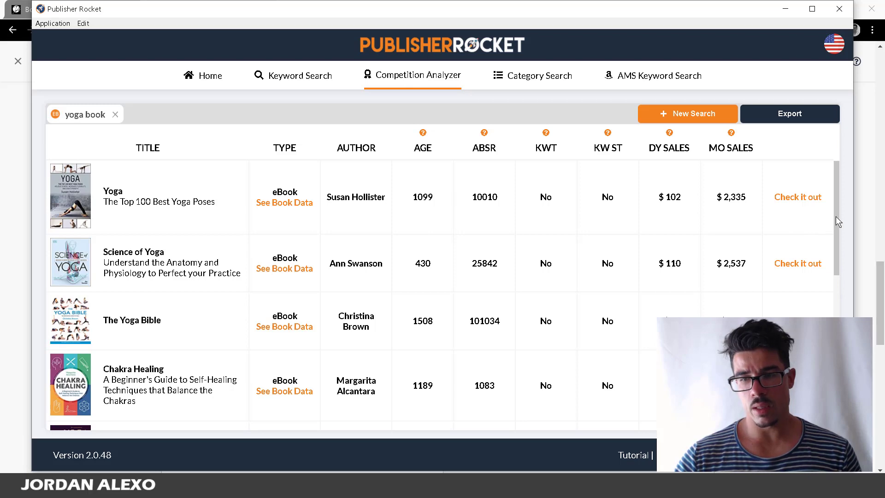
mouse_move(837, 217)
left_mouse_down()
mouse_move(837, 376)
mouse_move(845, 201)
left_mouse_up()
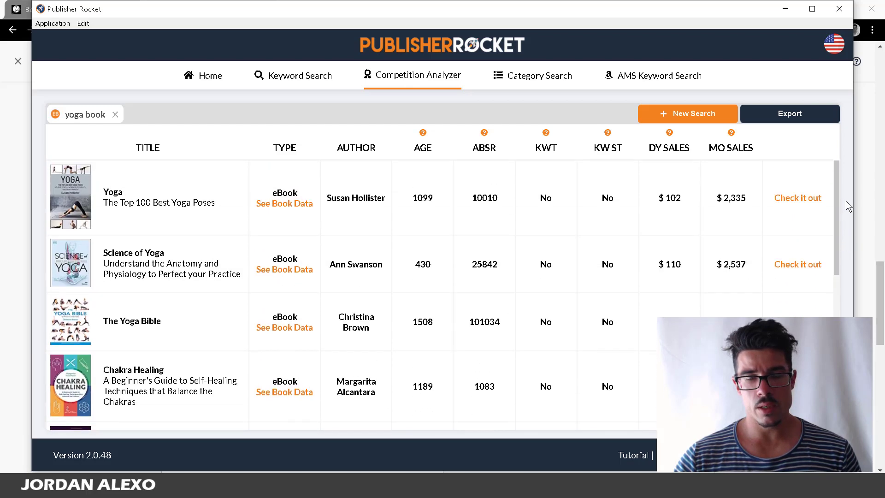
Step: Browse the Category Search list and look through the bestseller ranks and sales of the Politics & Social Sciences subcategories
left_click(515, 87)
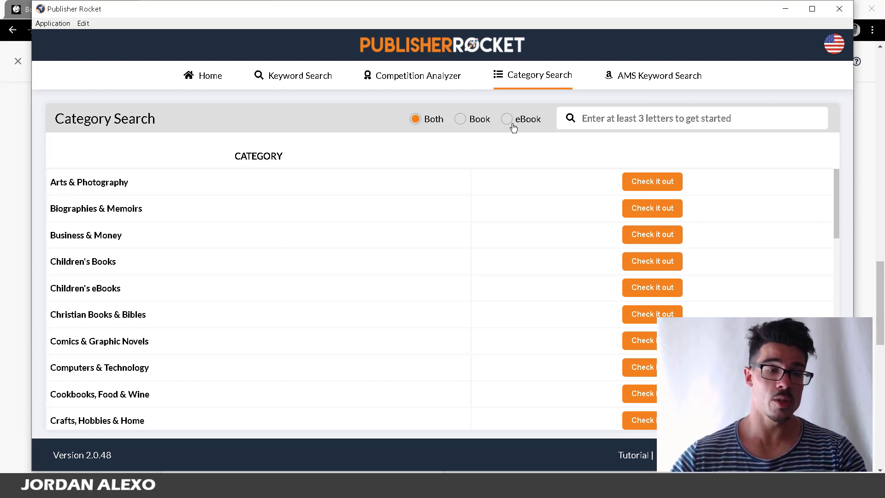
scroll(455, 290, "down", 8)
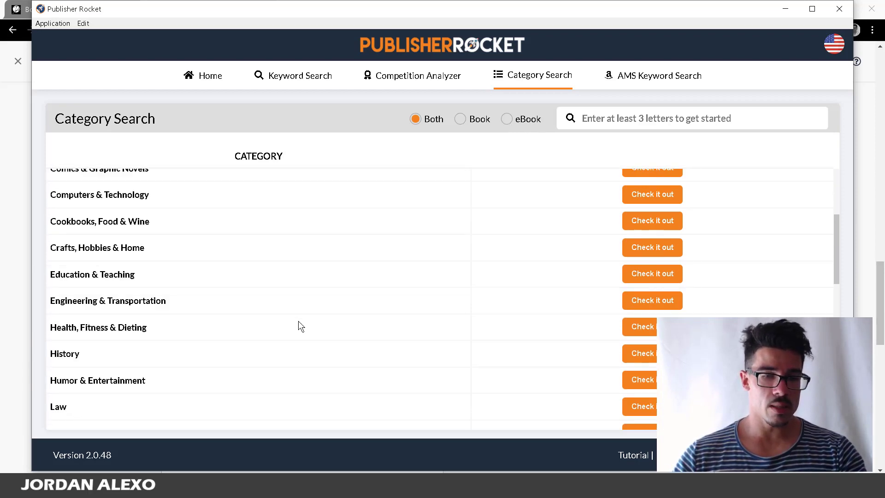
scroll(300, 322, "down", 3)
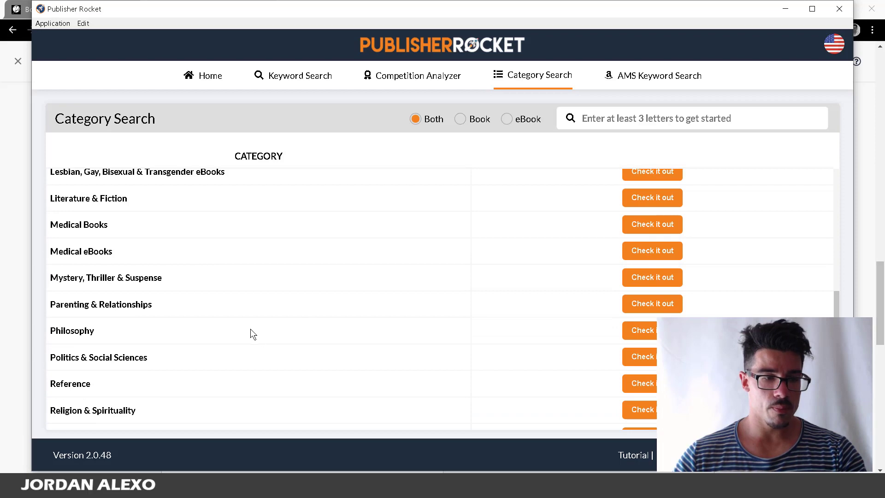
left_click(654, 357)
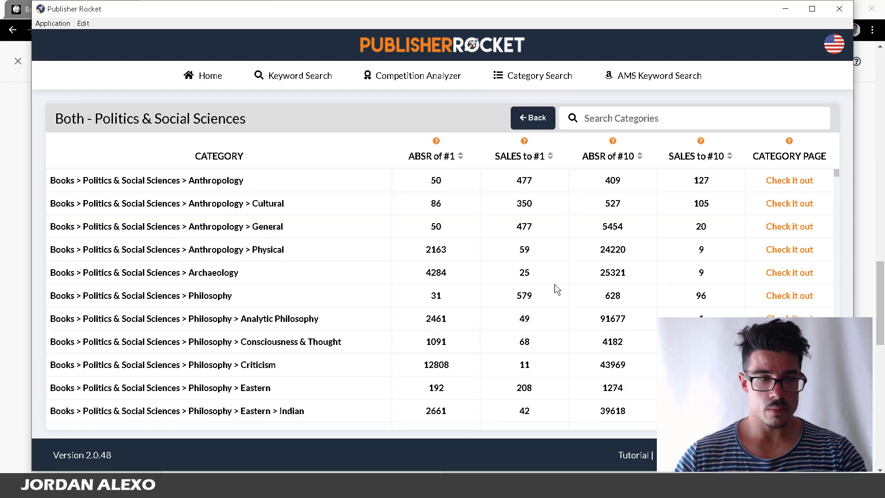
scroll(219, 271, "down", 10)
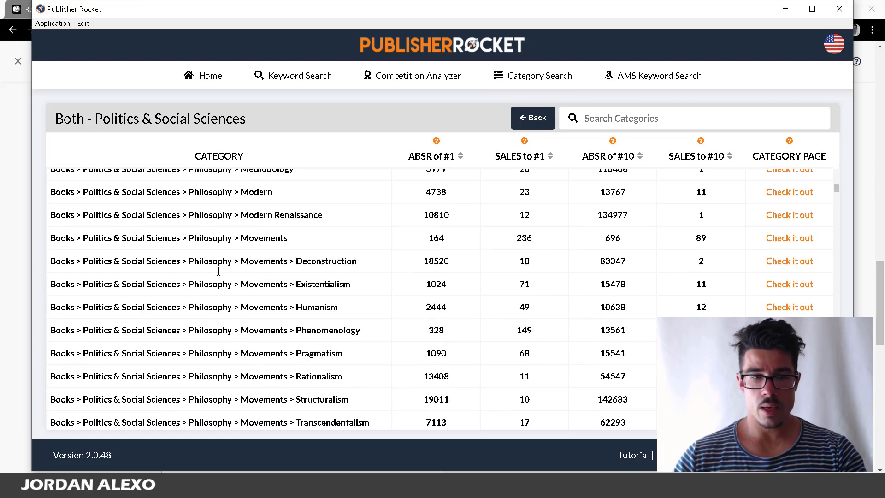
scroll(218, 270, "up", 10)
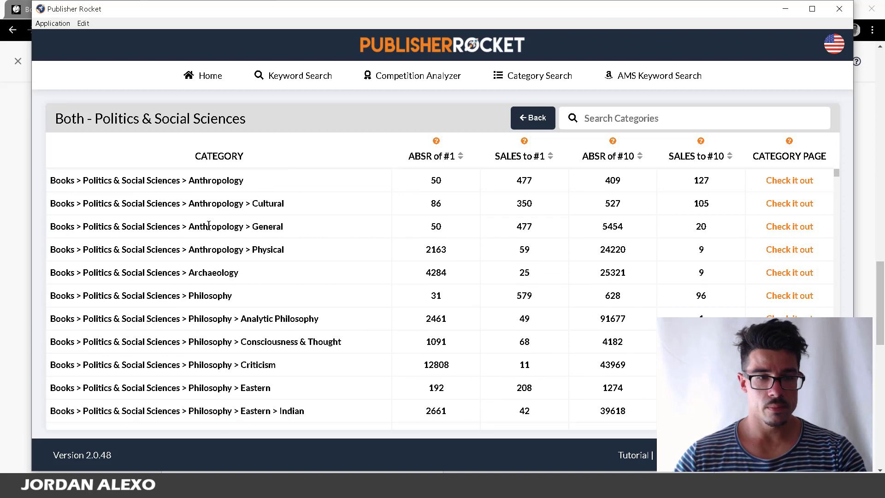
scroll(209, 224, "down", 15)
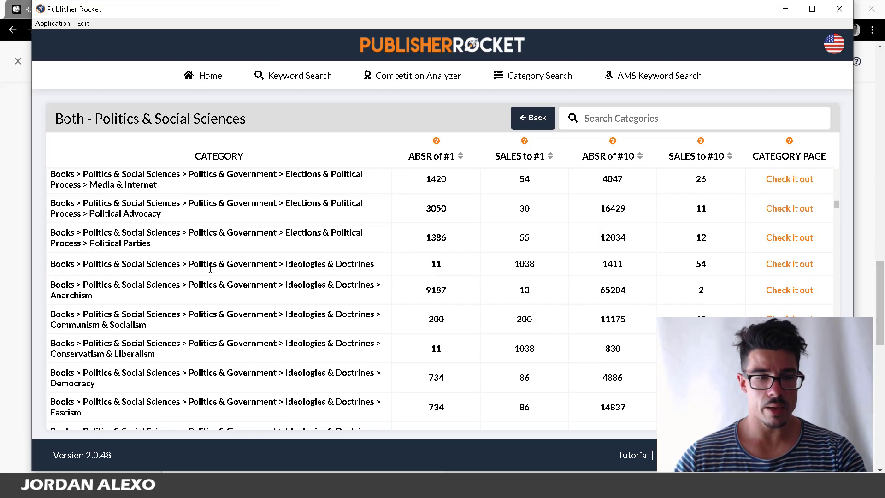
scroll(211, 268, "down", 3)
scroll(212, 274, "up", 15)
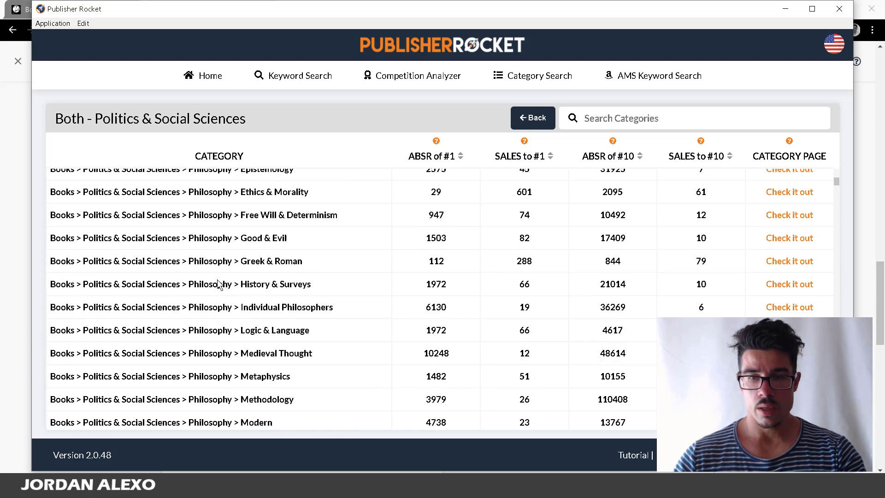
scroll(218, 281, "up", 2)
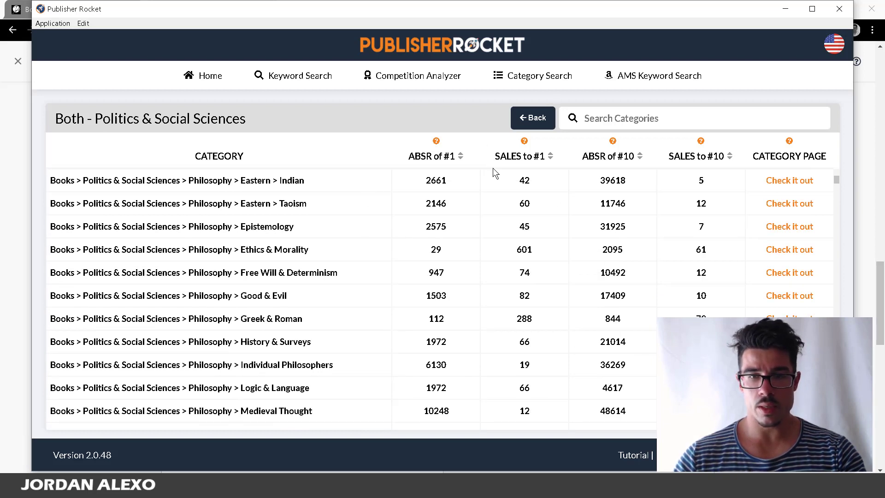
left_click(667, 82)
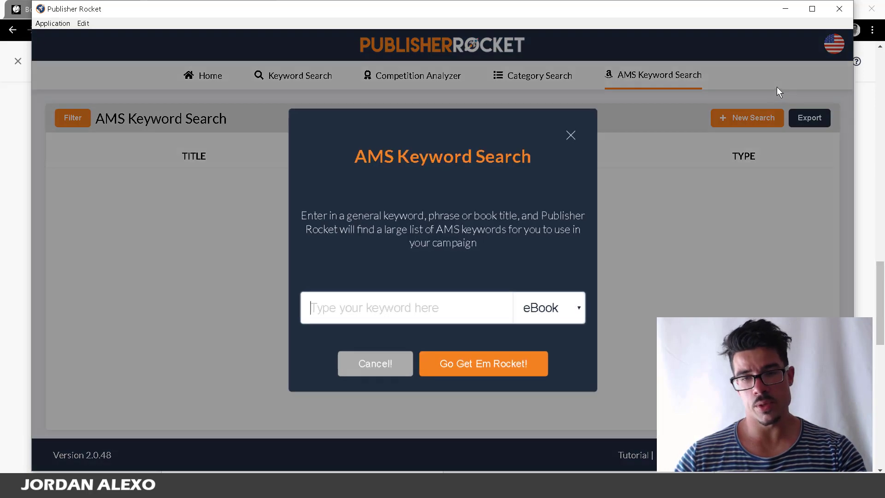
left_click(564, 141)
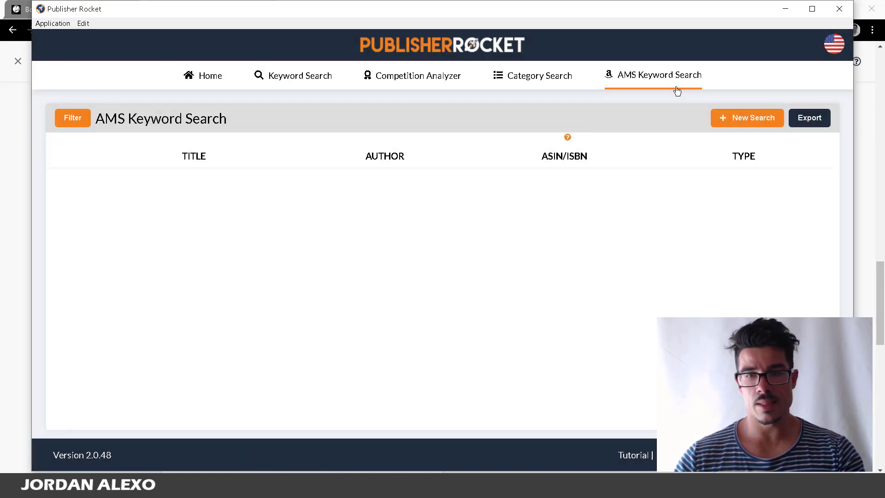
left_click(203, 75)
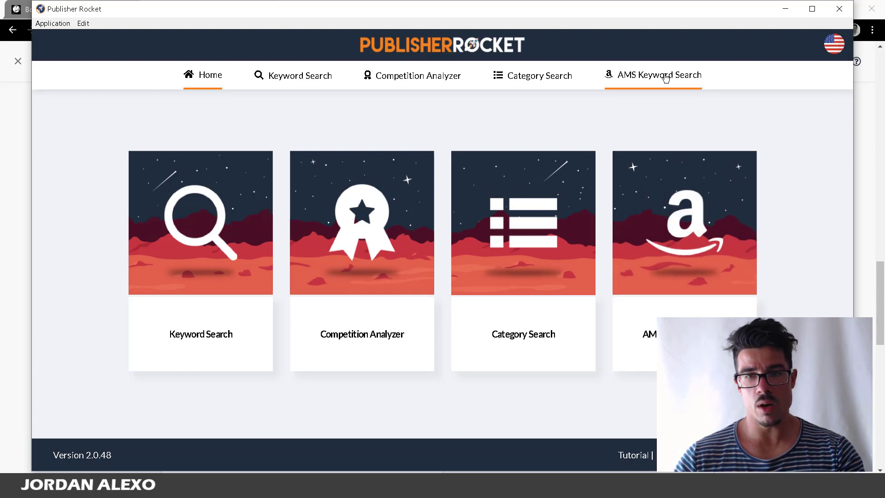
Step: Run an AMS keyword search for "yoga" in the eBook format
left_click(676, 279)
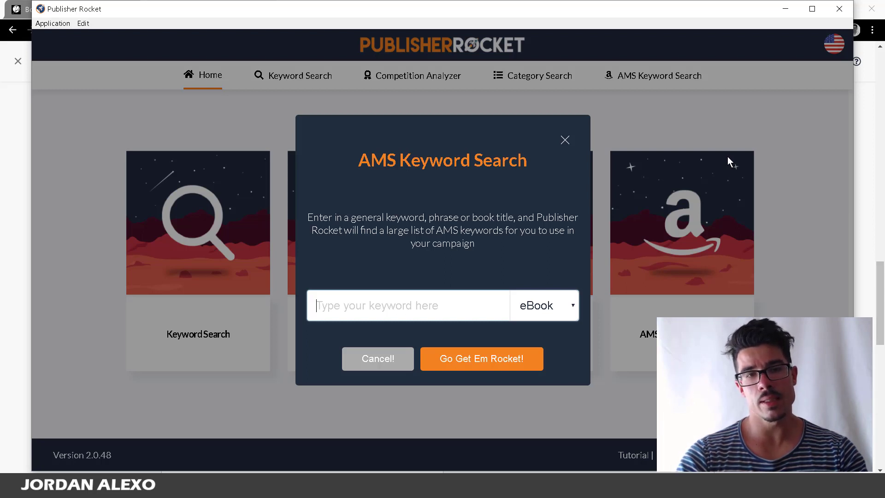
type("yoga")
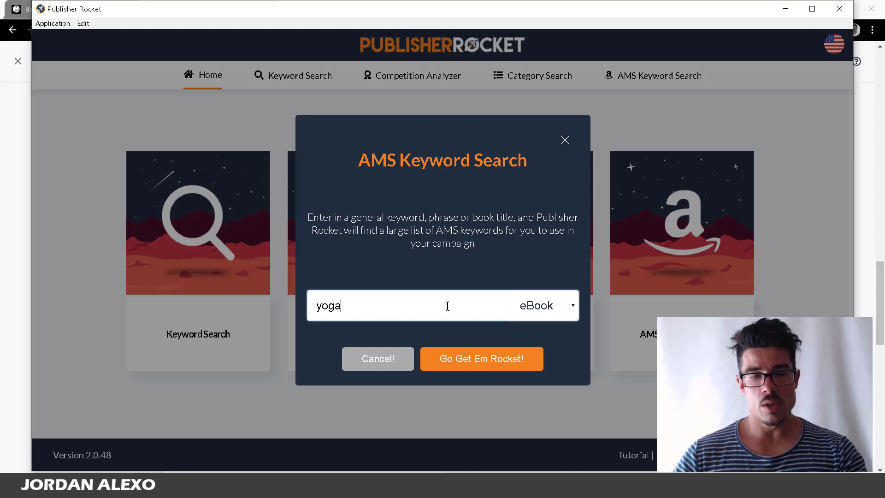
left_click(479, 360)
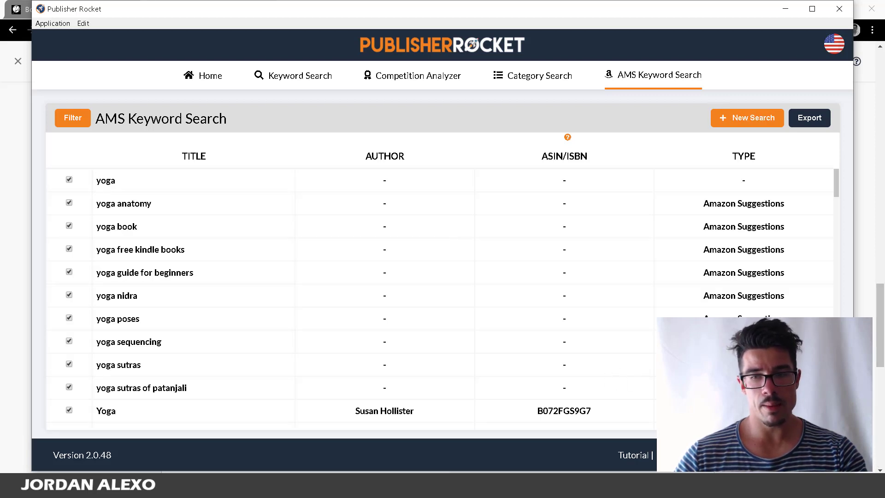
Step: Look through the titles, authors, ASINs and types in the yoga results, glancing at the campaign's keyword list in Amazon Advertising
mouse_move(835, 177)
left_mouse_down()
mouse_move(835, 369)
mouse_move(841, 169)
left_mouse_up()
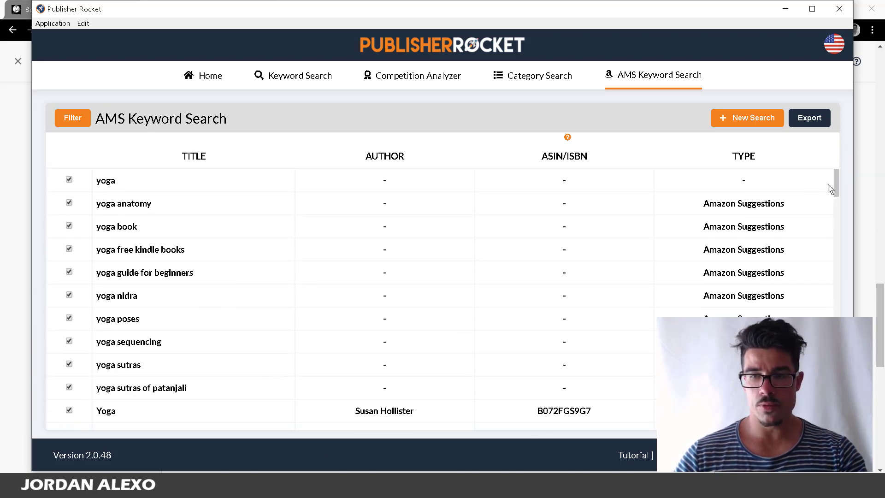
left_click_drag(834, 180, 850, 214)
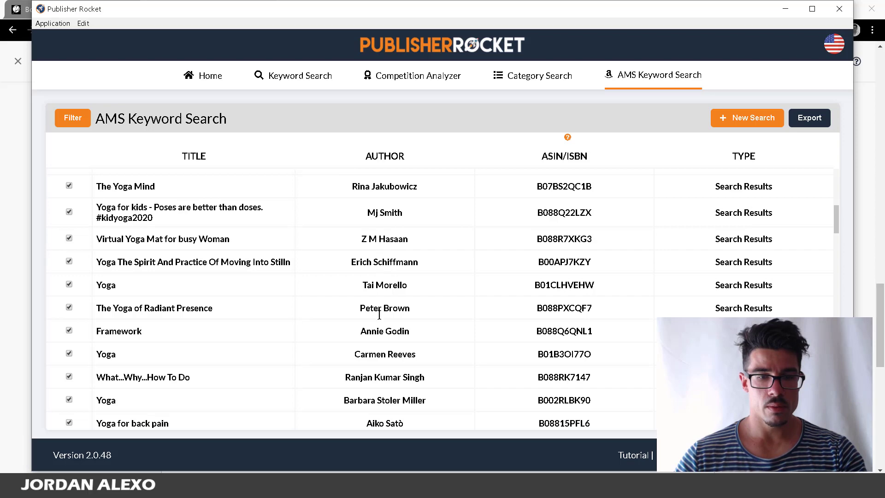
scroll(368, 275, "down", 2)
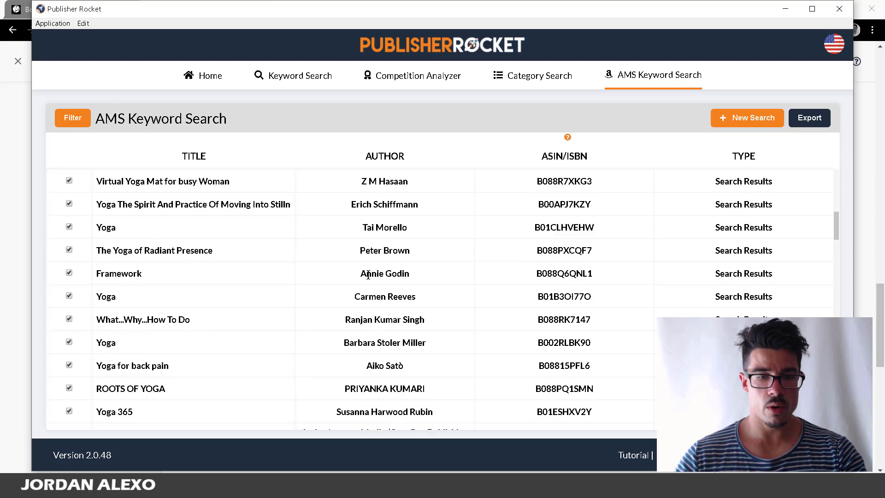
left_click(6, 285)
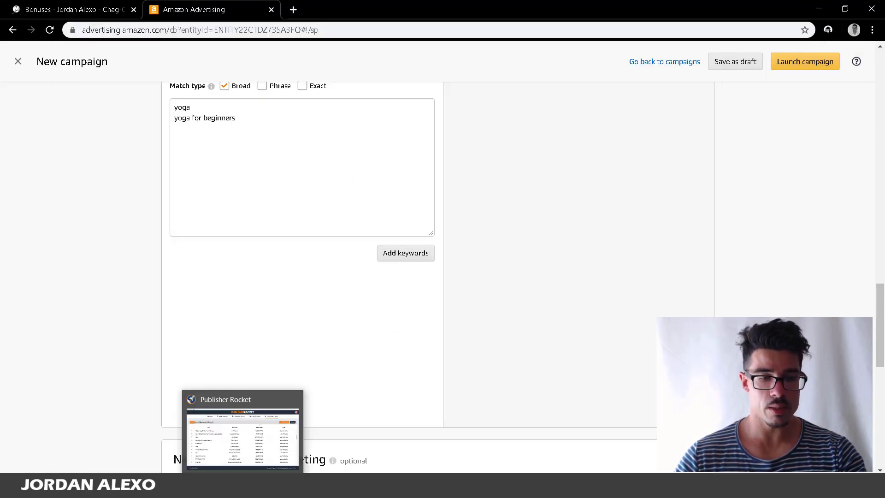
left_click(243, 486)
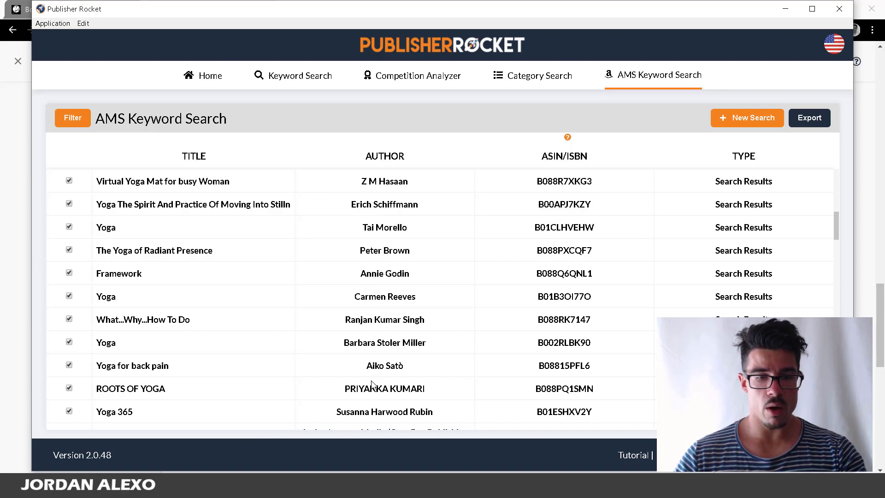
left_click_drag(837, 225, 837, 306)
scroll(837, 305, "down", 15)
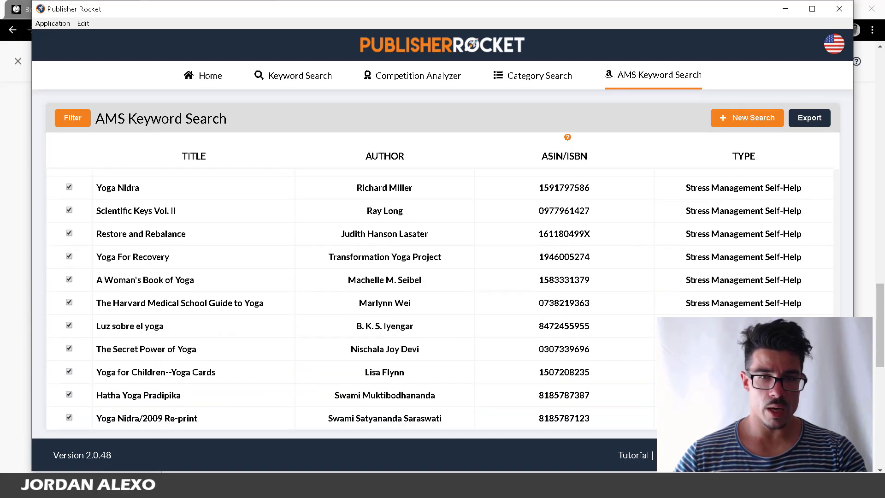
scroll(838, 148, "up", 15)
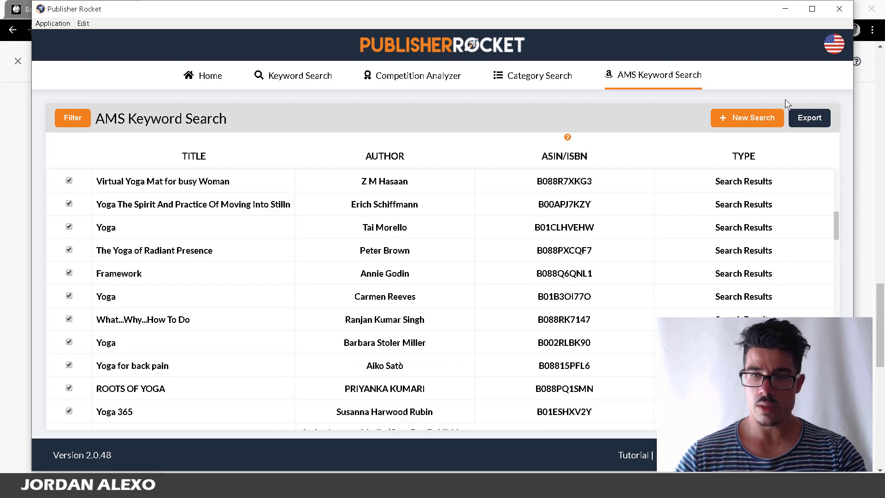
Step: Open and cancel the export of the yoga AMS keywords, then show the keyword box of the new campaign in Amazon Advertising
left_click(803, 120)
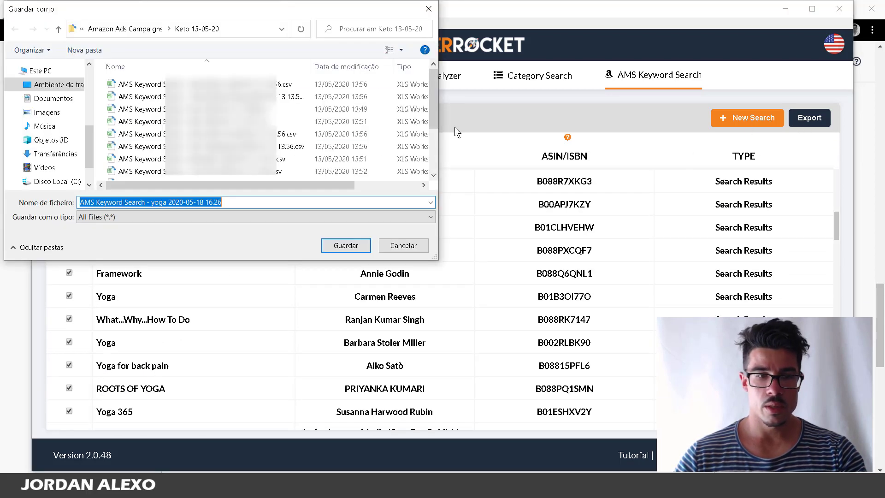
left_click(385, 247)
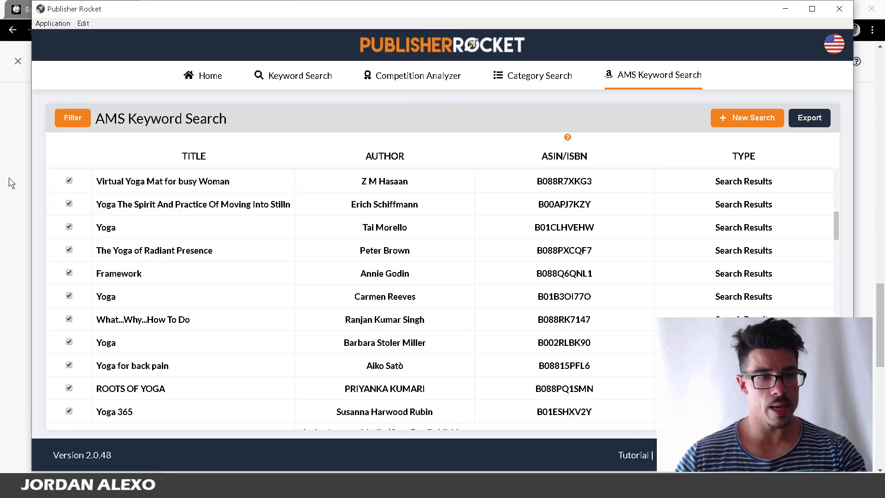
left_click(18, 222)
left_click(318, 231)
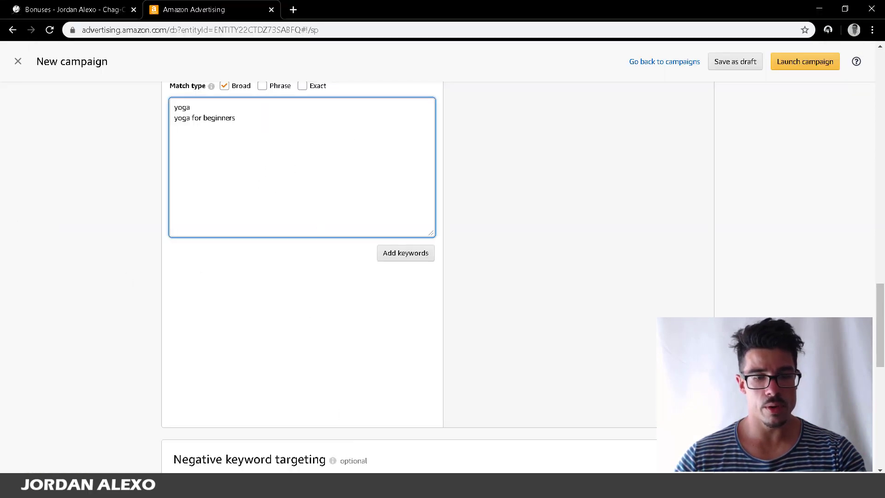
Step: Return to Publisher Rocket and start a new AMS keyword search
key("alt+Tab")
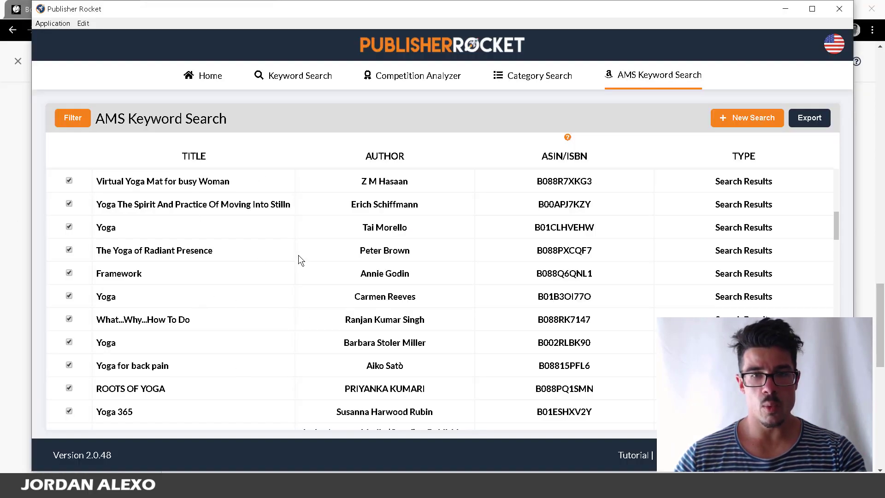
left_click(747, 118)
type("yoga for b")
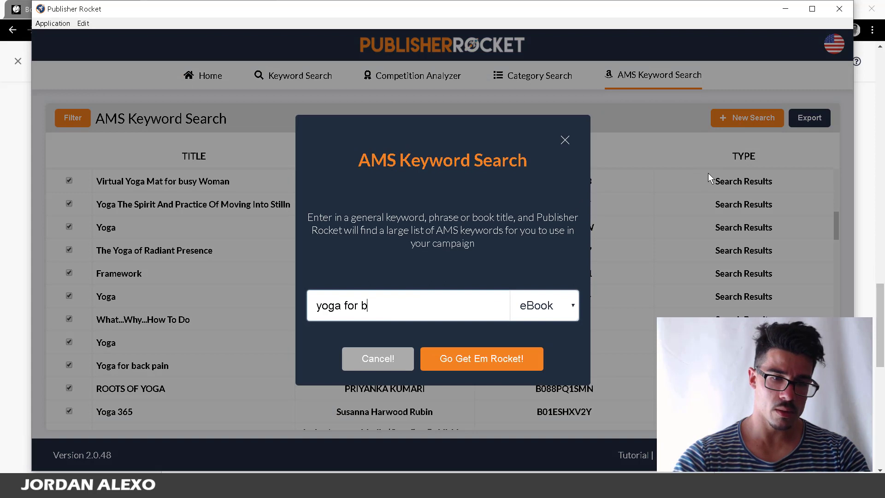
key("BackSpace")
key("BackSpace")
key("BackSpace")
key("BackSpace")
key("BackSpace")
key("BackSpace")
key("BackSpace")
key("BackSpace")
key("BackSpace")
key("BackSpace")
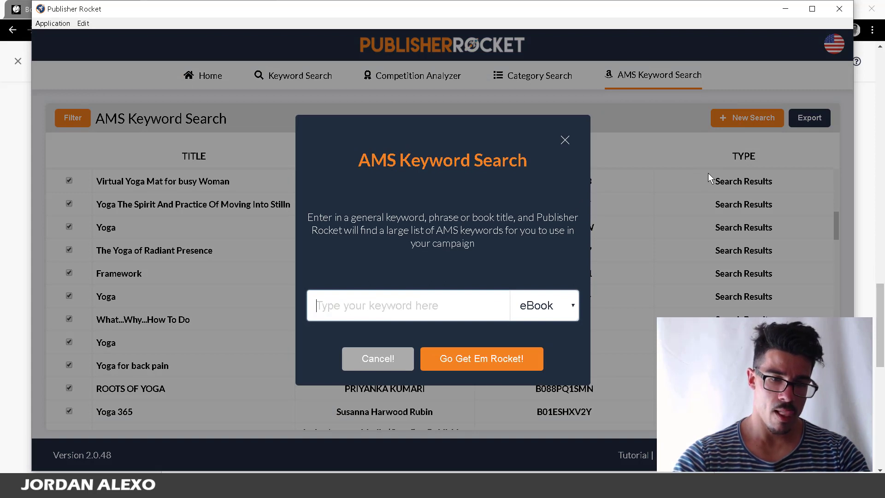
Step: Run the AMS keyword search for "spirituality" in the eBook format
type("spi")
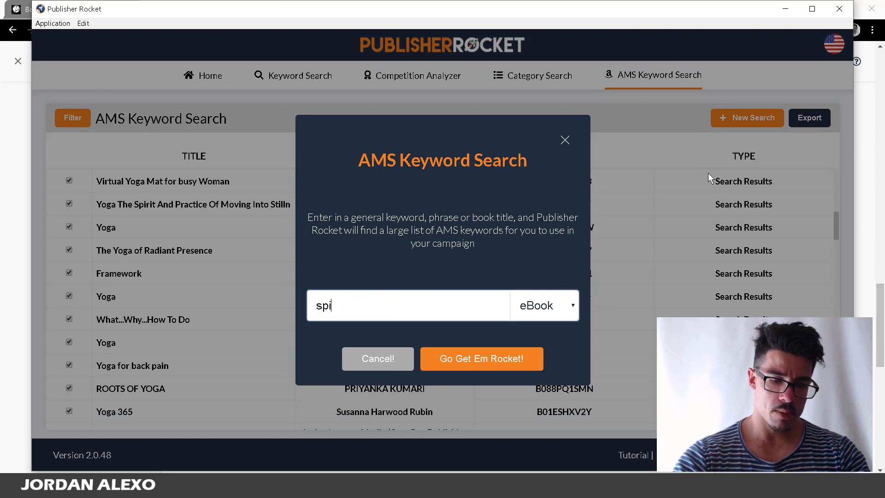
type("rituality")
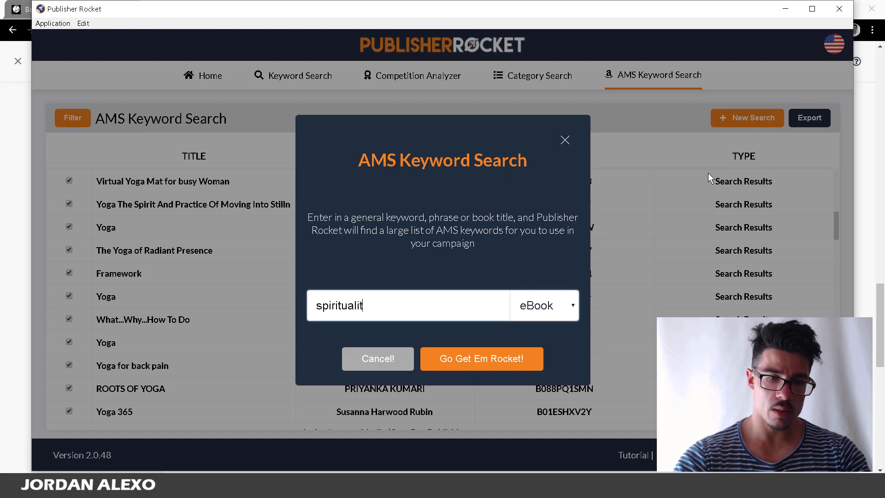
left_click(503, 367)
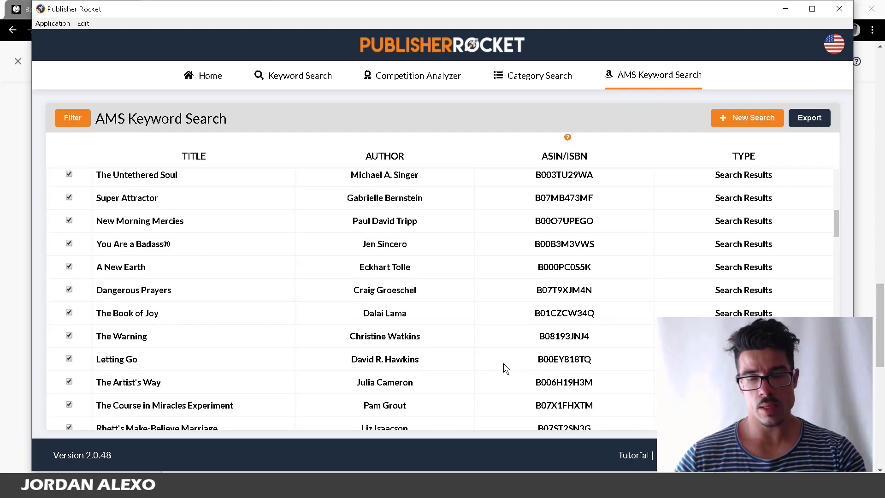
Step: Look through the spirituality eBook results and glance at the campaign's keyword box in Amazon Advertising before returning to Publisher Rocket
scroll(444, 220, "up", 10)
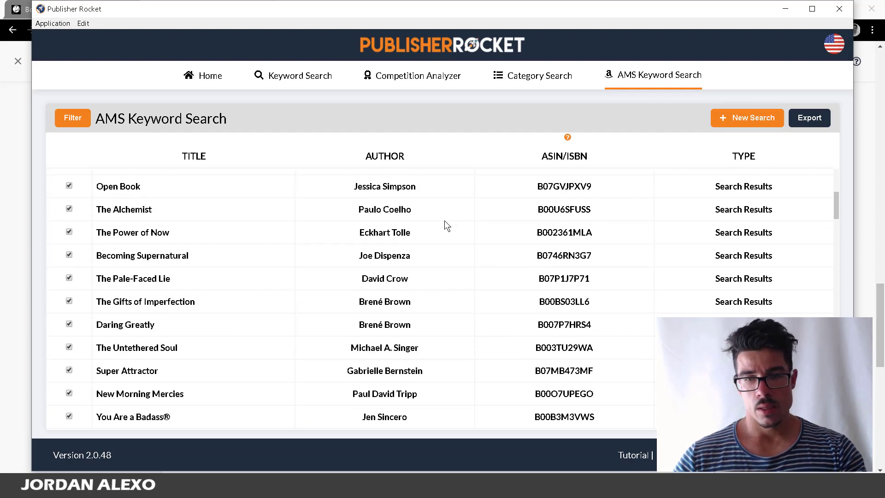
scroll(425, 238, "down", 20)
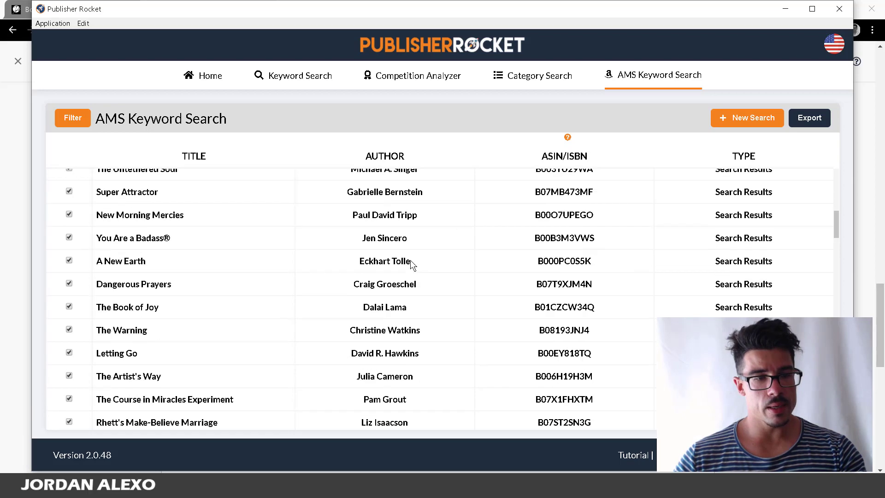
scroll(208, 335, "down", 15)
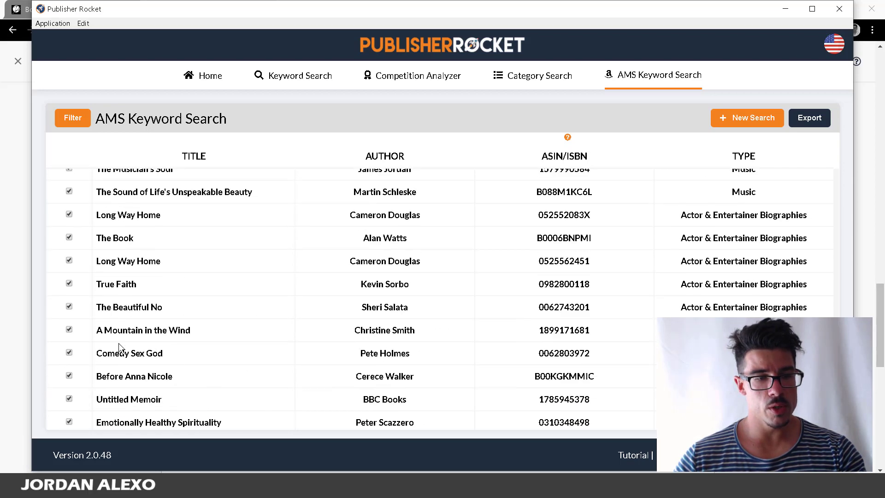
left_click(12, 323)
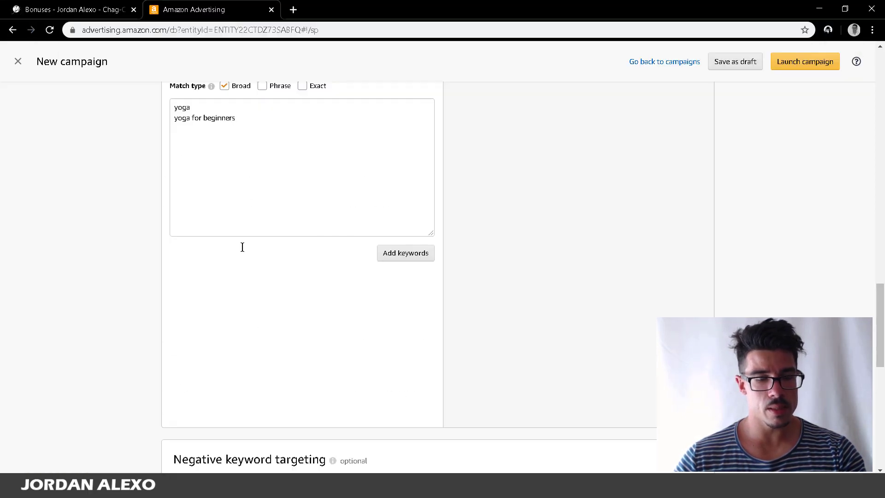
mouse_move(214, 488)
left_click(242, 488)
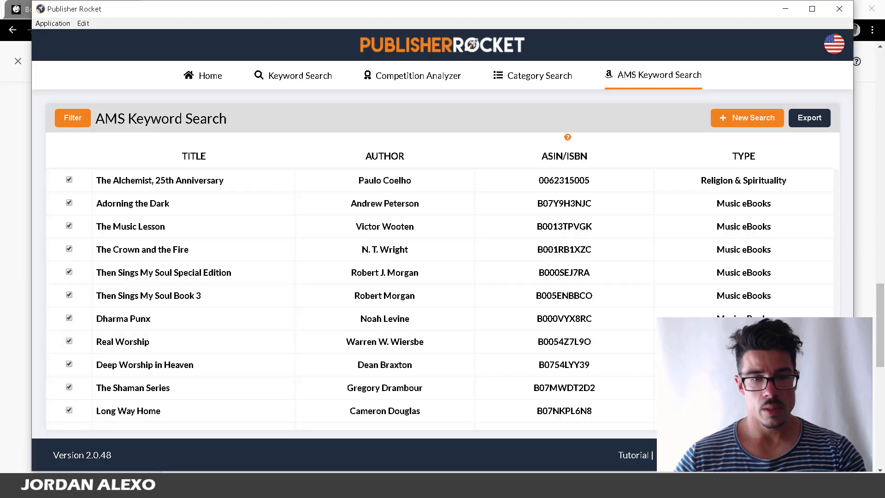
Step: Run a new AMS keyword search for "spirituality" with the format set to Book
left_click(736, 120)
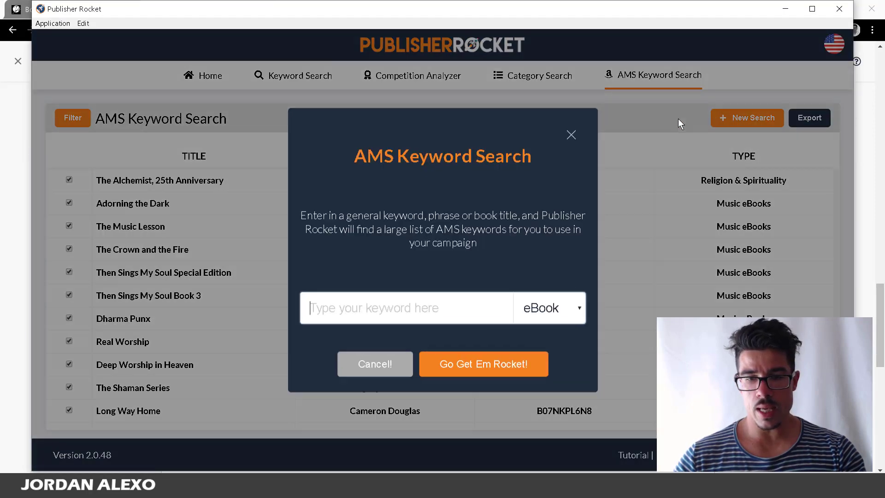
left_click(527, 308)
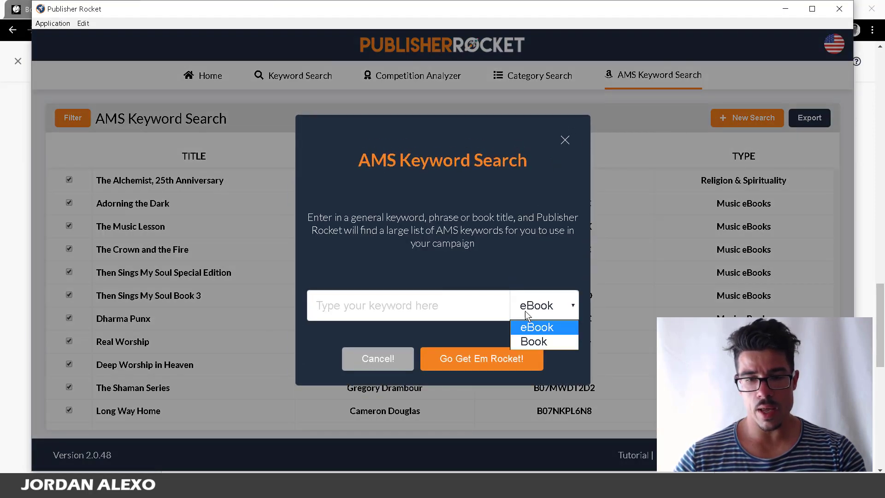
left_click(528, 341)
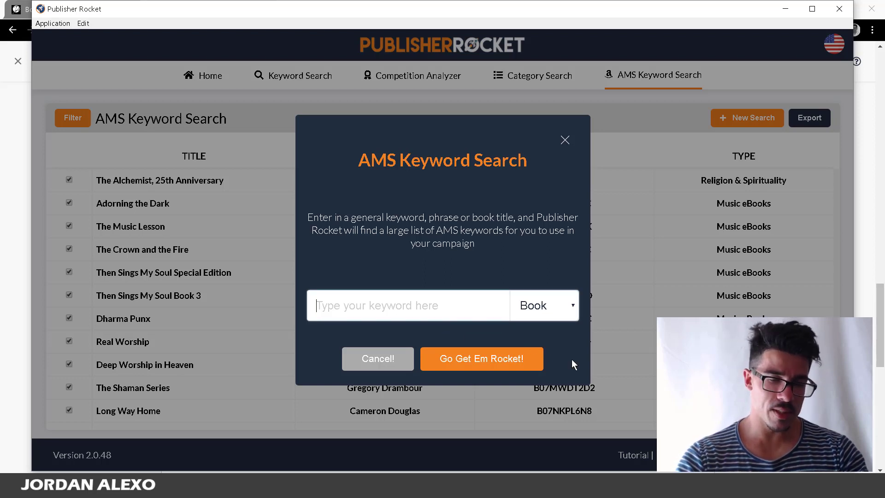
type("spirituality")
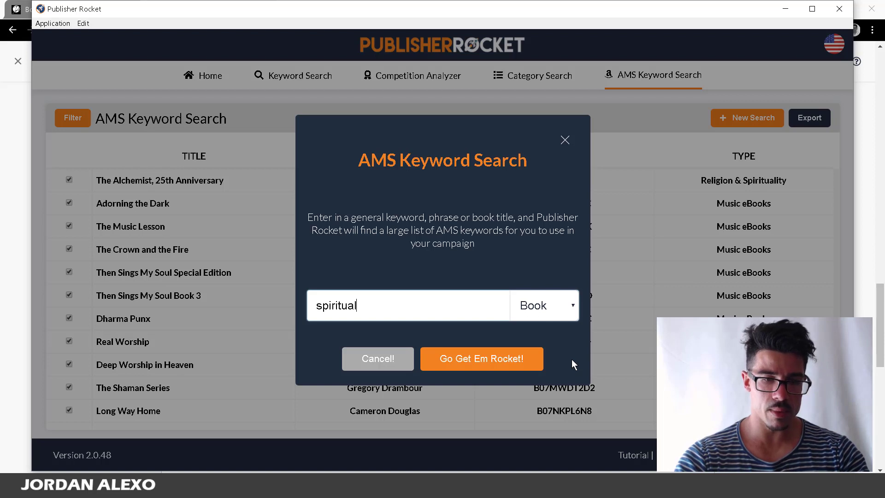
left_click(540, 311)
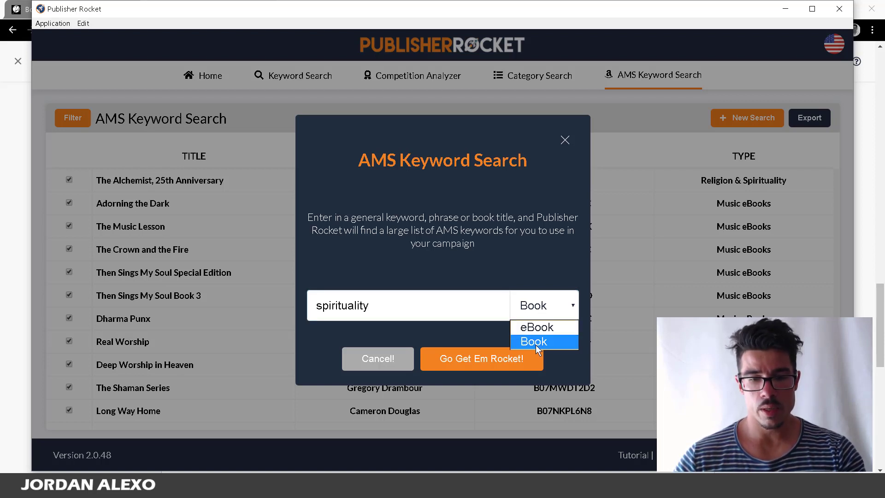
left_click(536, 343)
left_click(526, 306)
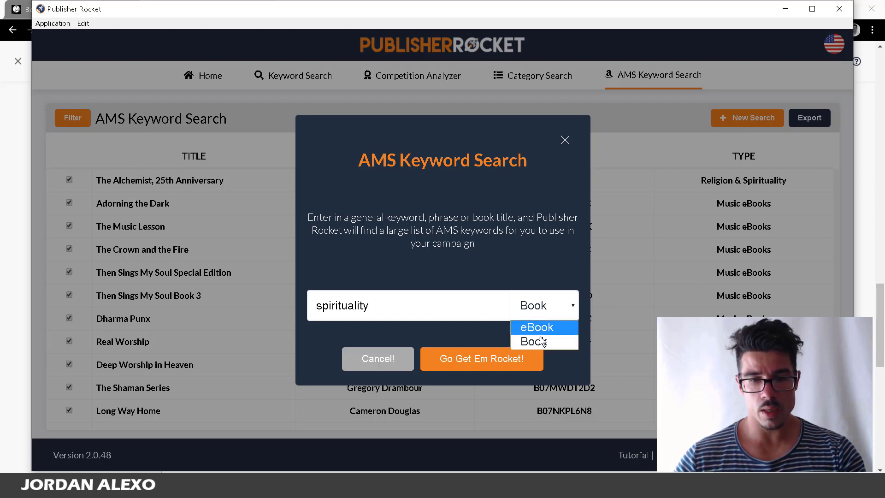
left_click(539, 298)
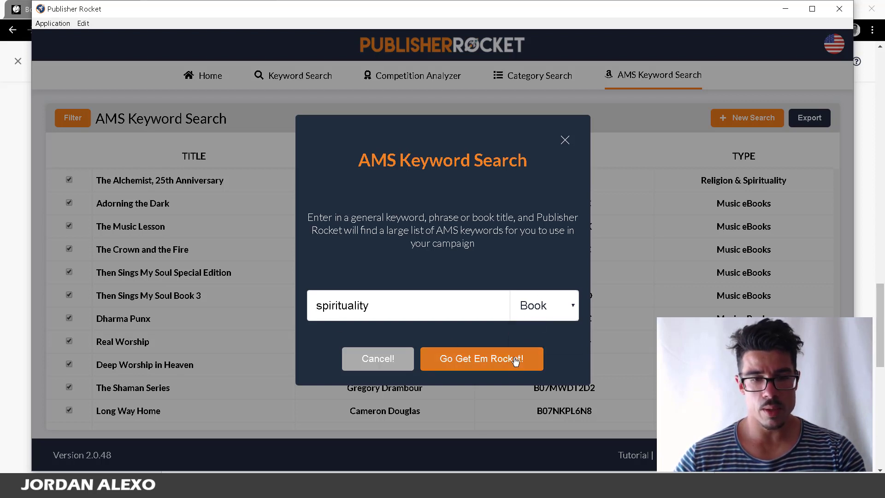
left_click(514, 359)
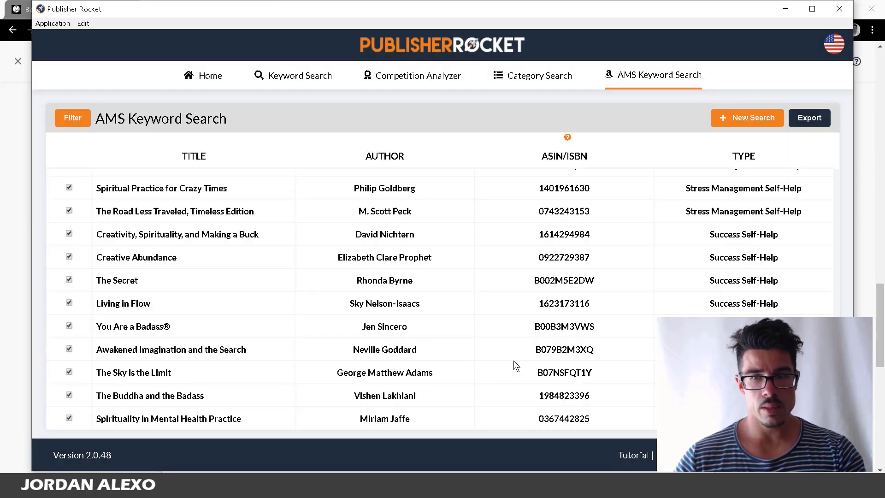
Step: Look through the titles, authors, ISBNs and types in the Book results for "spirituality"
scroll(344, 236, "up", 2)
scroll(338, 254, "down", 2)
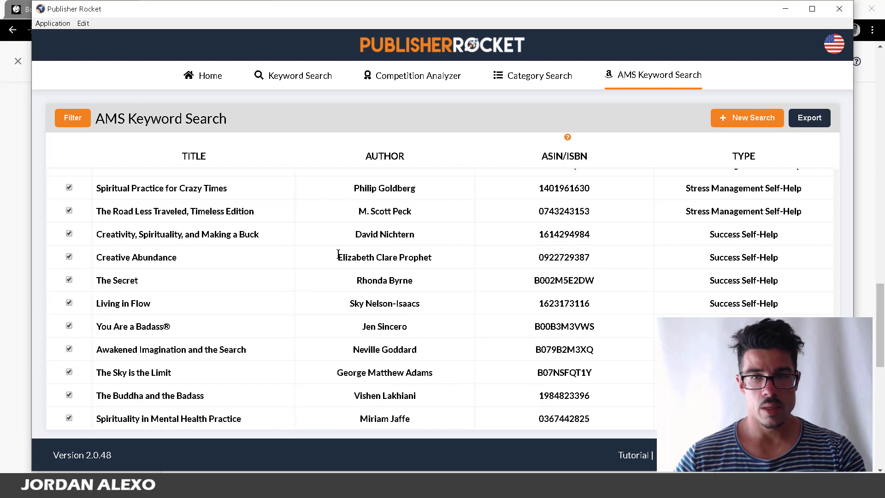
scroll(521, 200, "up", 5)
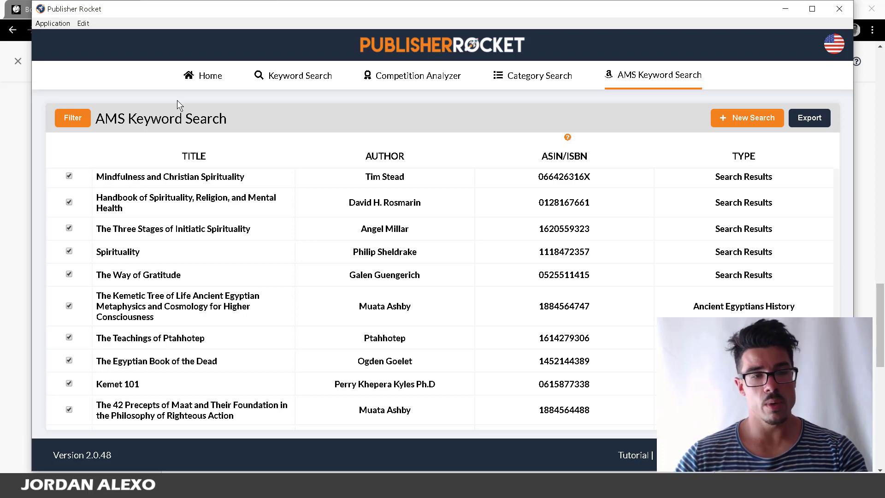
Step: Switch to the Bonuses page in the browser and read through the Bonus Pack 1 Kindle marketing templates description
left_click(18, 85)
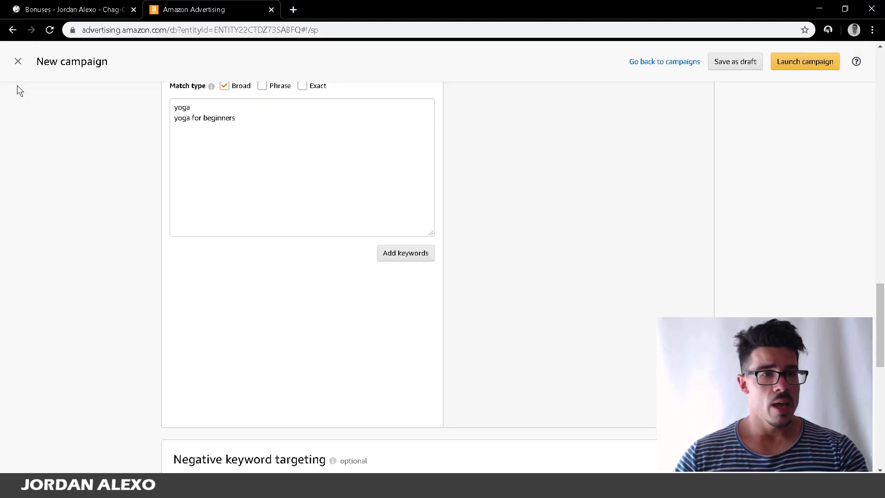
left_click(46, 4)
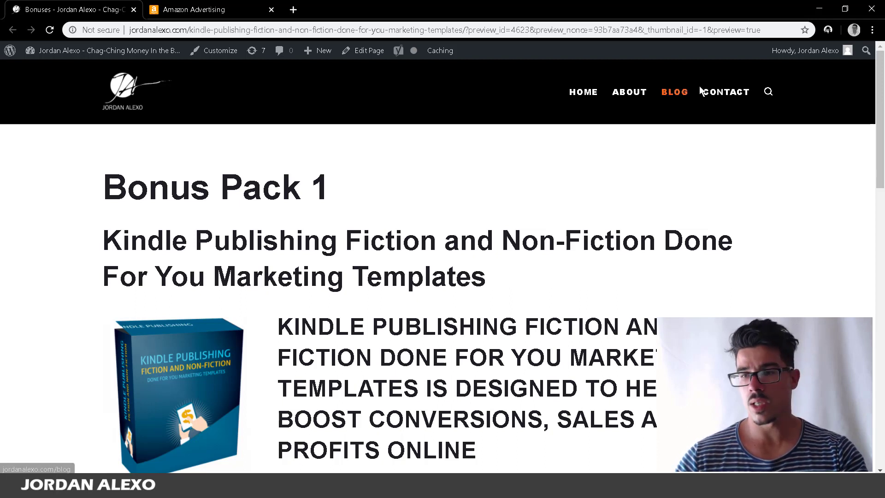
left_click_drag(881, 100, 882, 185)
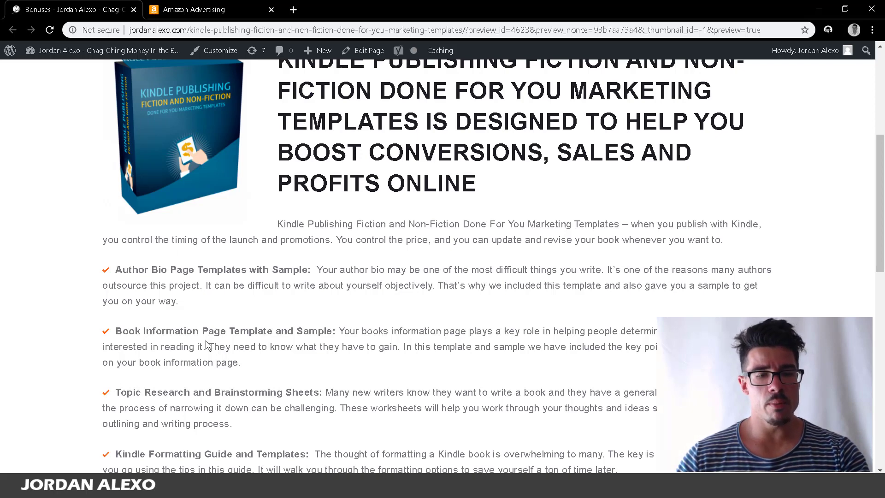
scroll(99, 430, "down", 1)
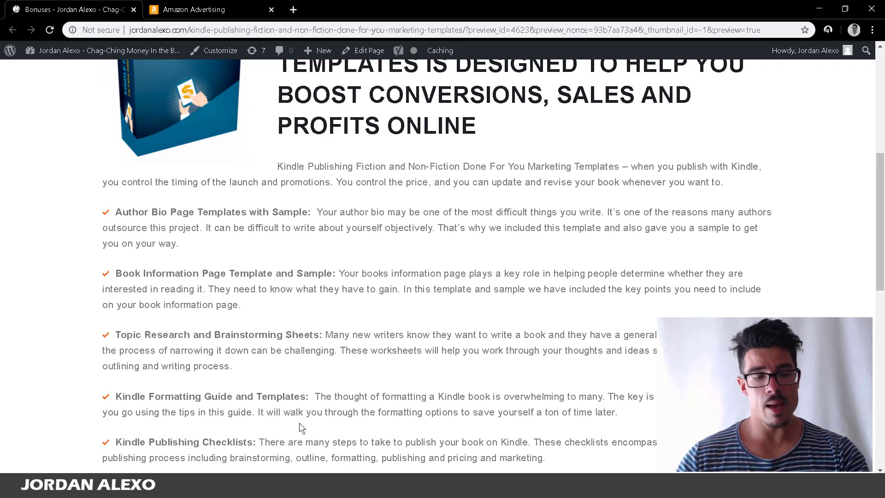
scroll(299, 426, "down", 3)
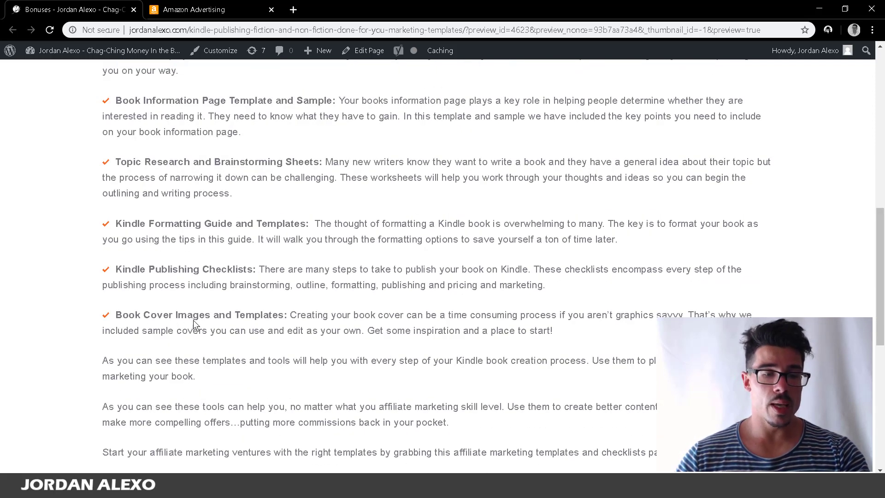